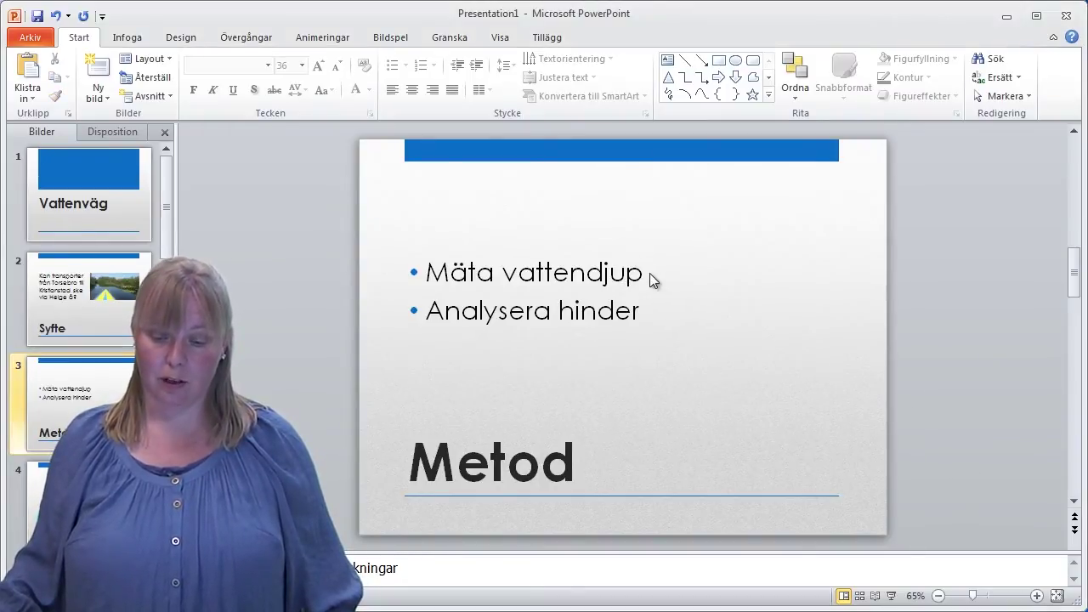
- Select the Metod bullet text, try the Flyg in and Tona animations, then expand the effects gallery
{"action": "left_click", "coordinate": [623, 274]}
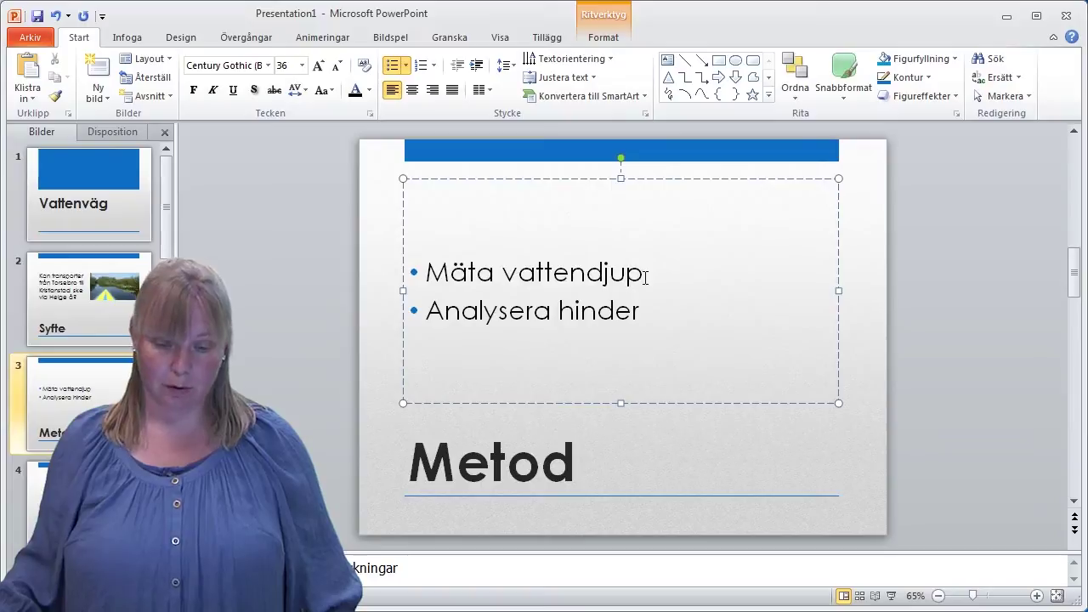
{"action": "left_click", "coordinate": [324, 40]}
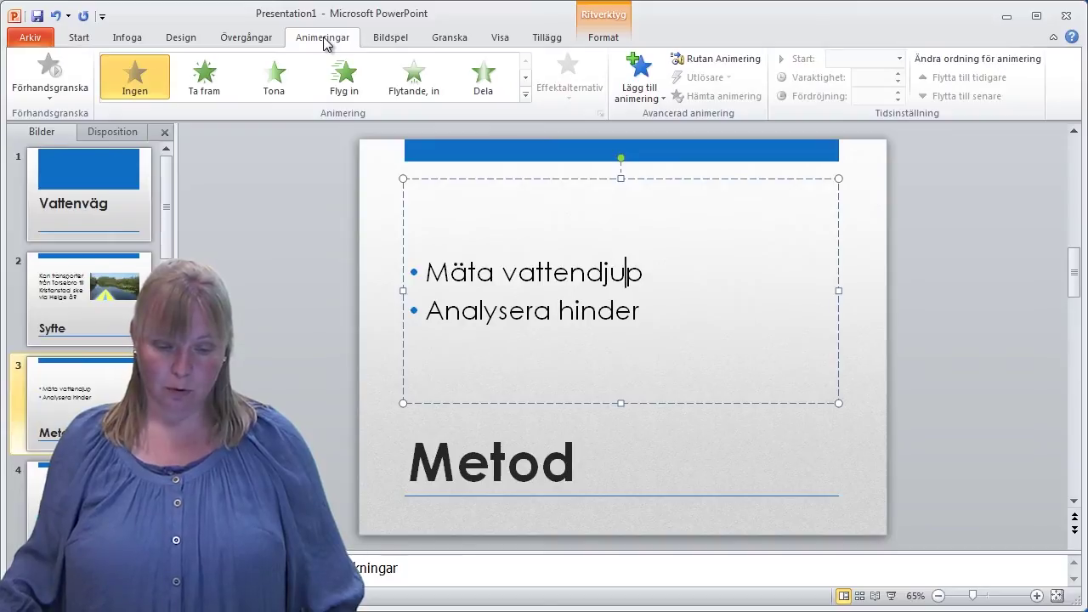
{"action": "left_click", "coordinate": [346, 88]}
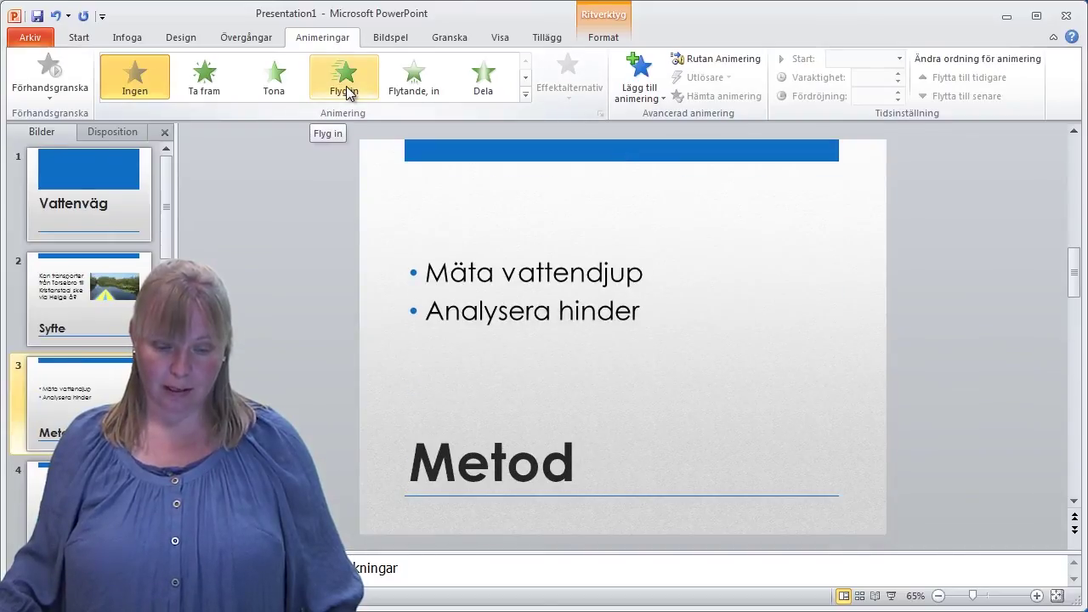
{"action": "left_click", "coordinate": [273, 78]}
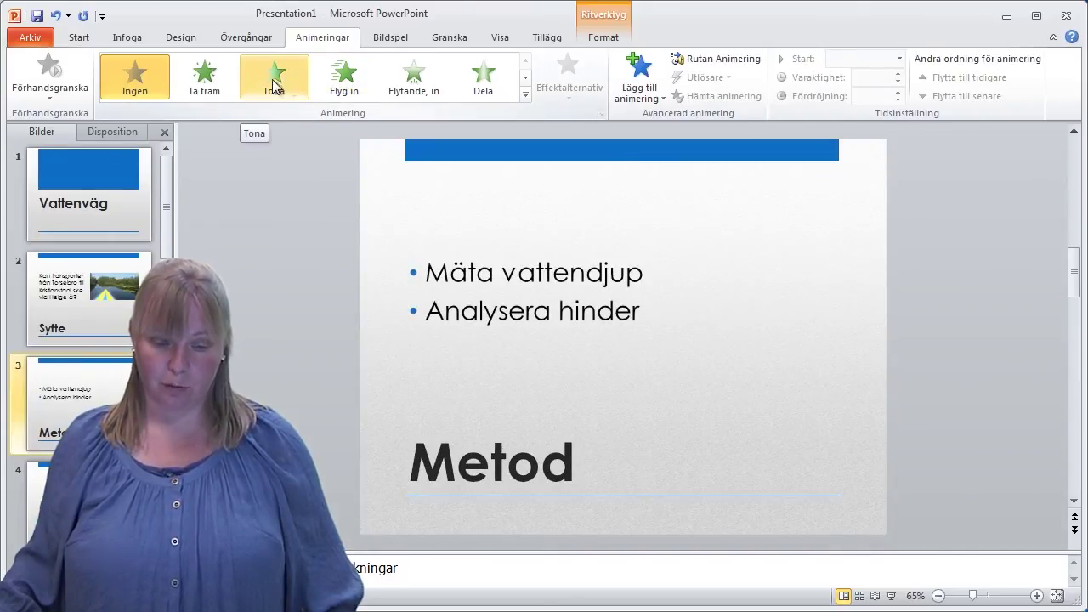
{"action": "left_click", "coordinate": [204, 82]}
{"action": "left_click", "coordinate": [345, 77]}
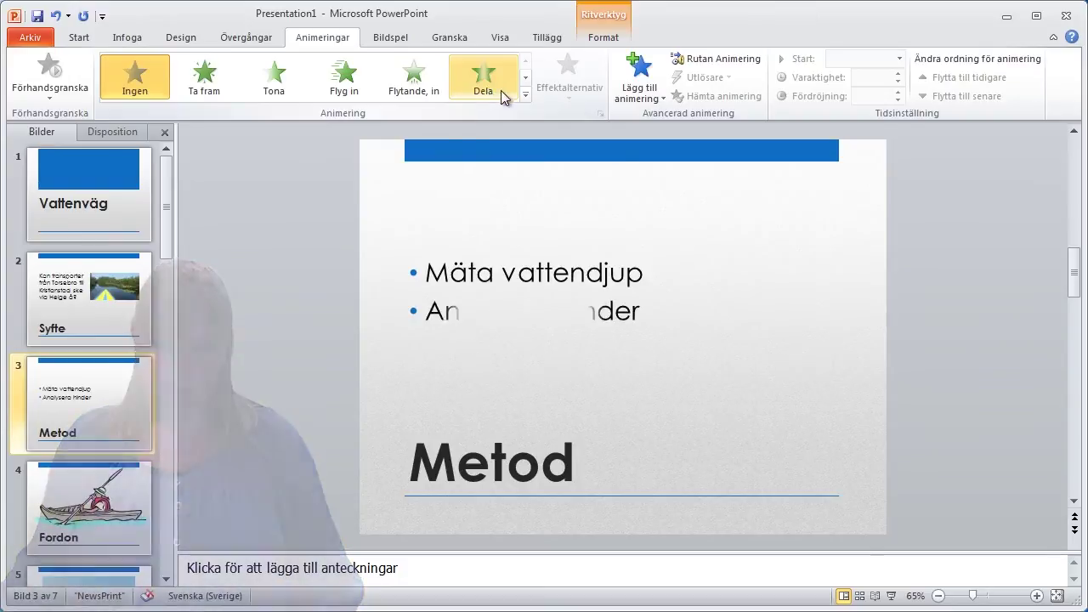
{"action": "left_click", "coordinate": [527, 99]}
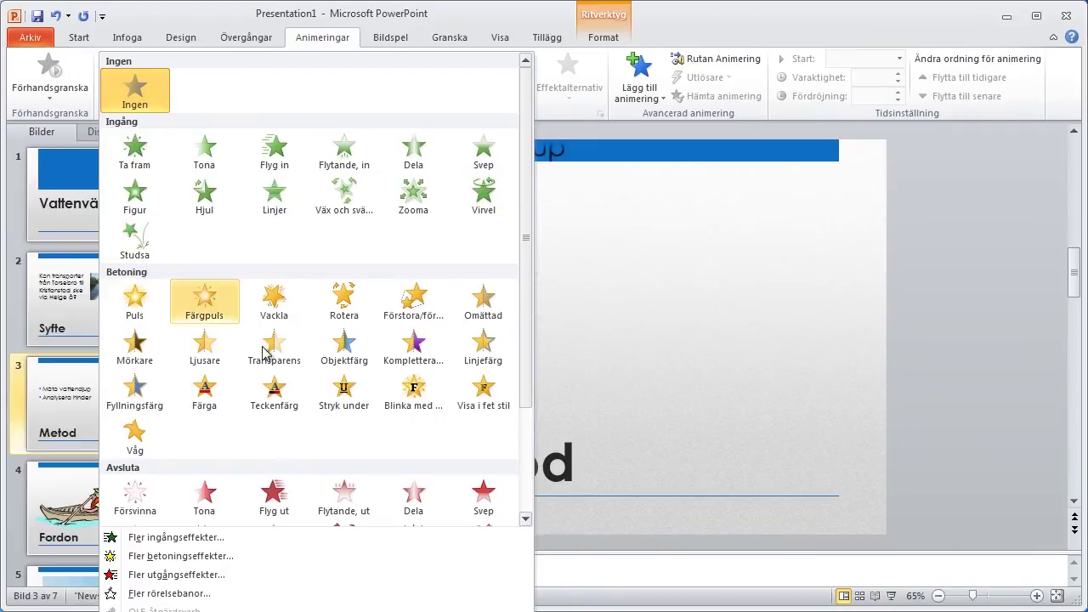
- Apply the Spetsig in entrance effect from Fler ingångseffekter to the Metod bullets
{"action": "left_click", "coordinate": [165, 538]}
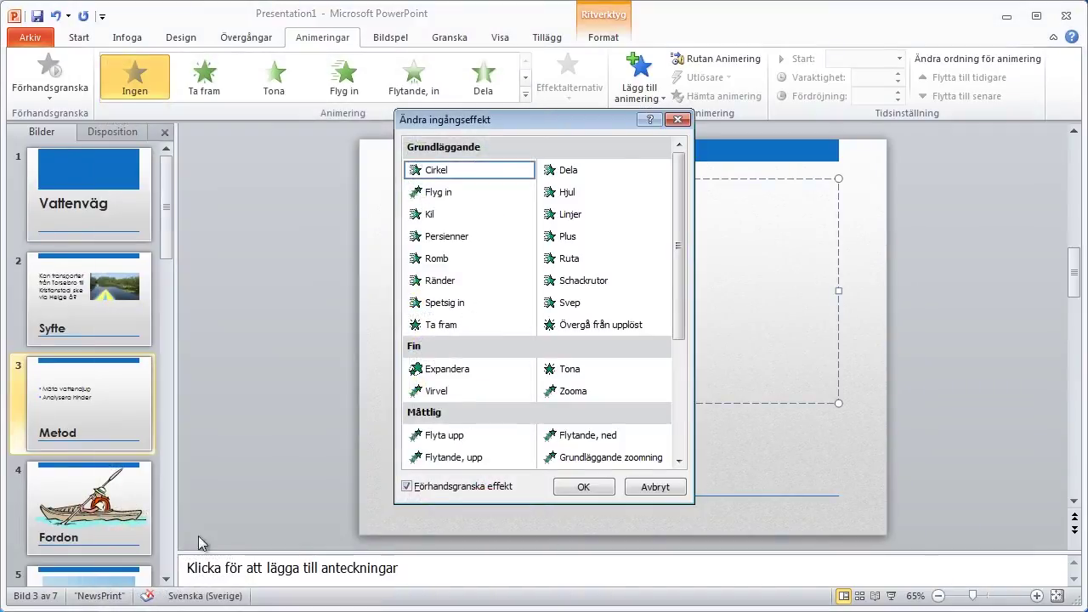
{"action": "left_click", "coordinate": [447, 307]}
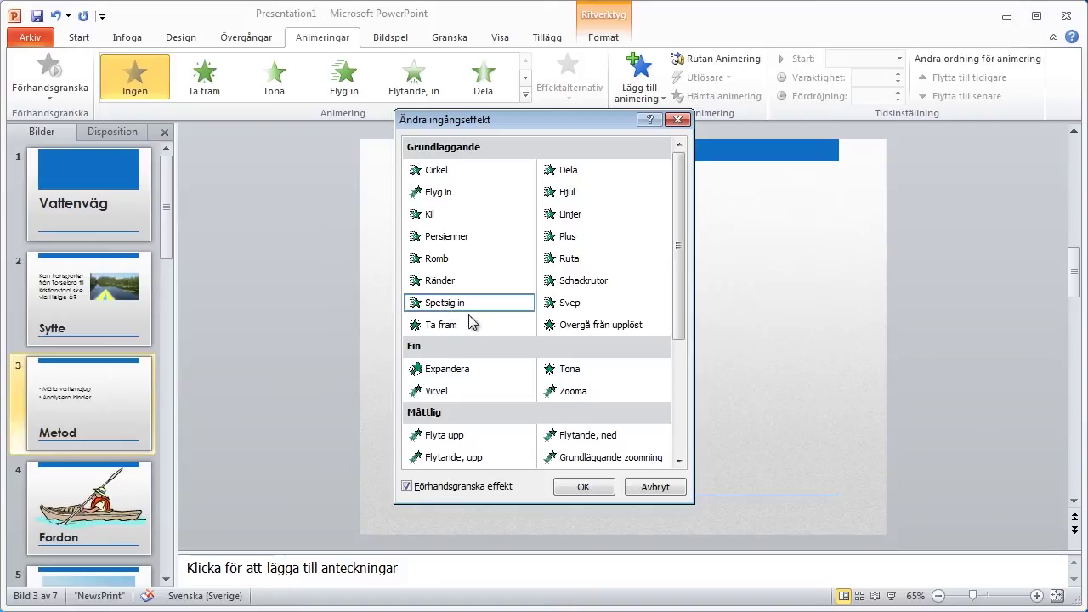
{"action": "left_click", "coordinate": [586, 488]}
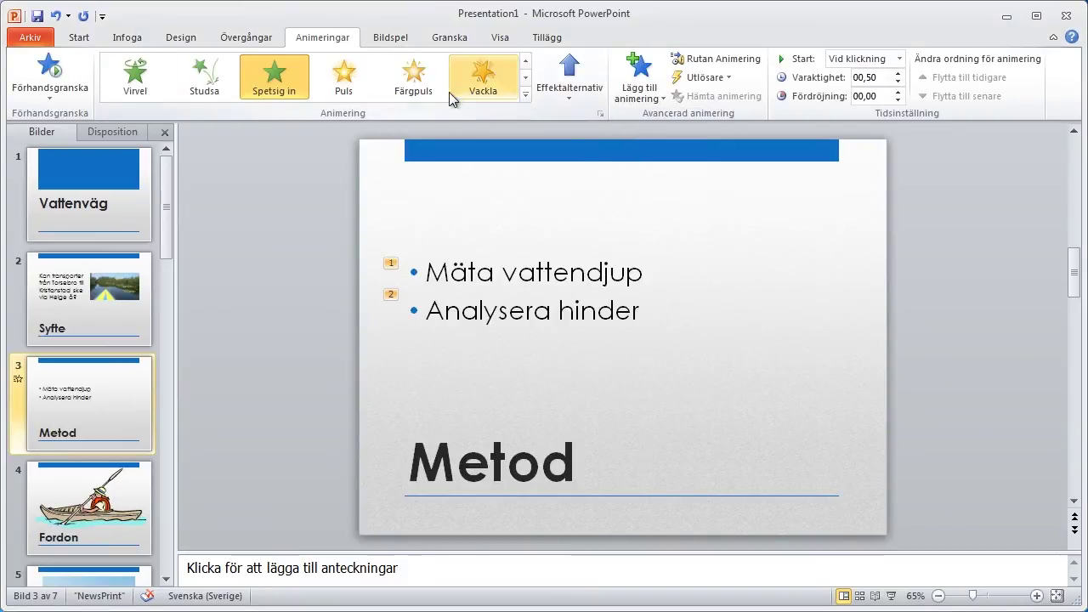
{"action": "left_click", "coordinate": [565, 90]}
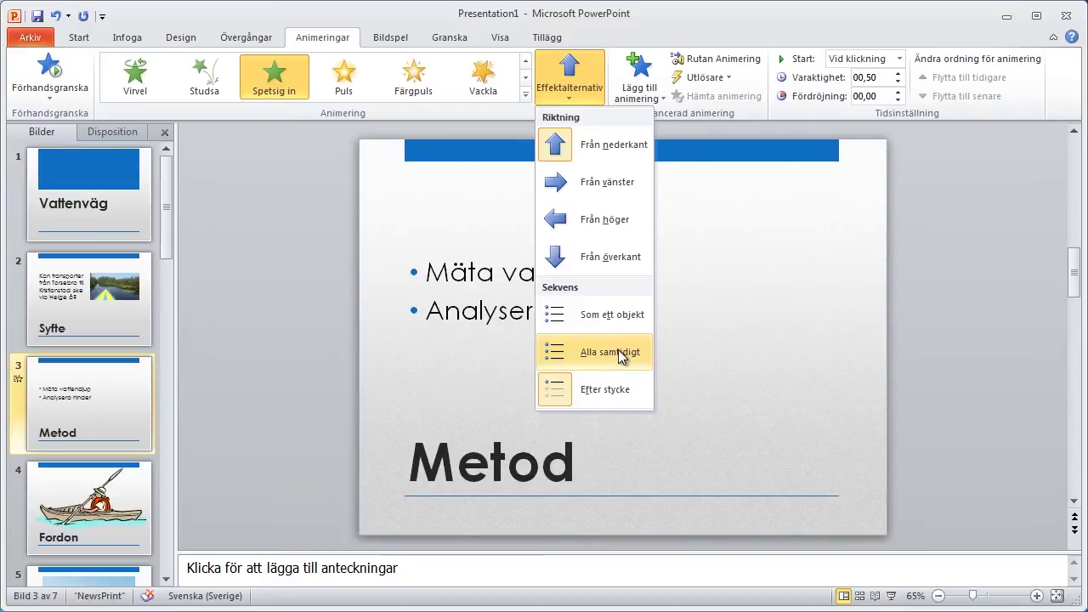
- Make the Spetsig in bullets enter paragraph by paragraph (Efter stycke) and preview the animation
{"action": "left_click", "coordinate": [605, 391]}
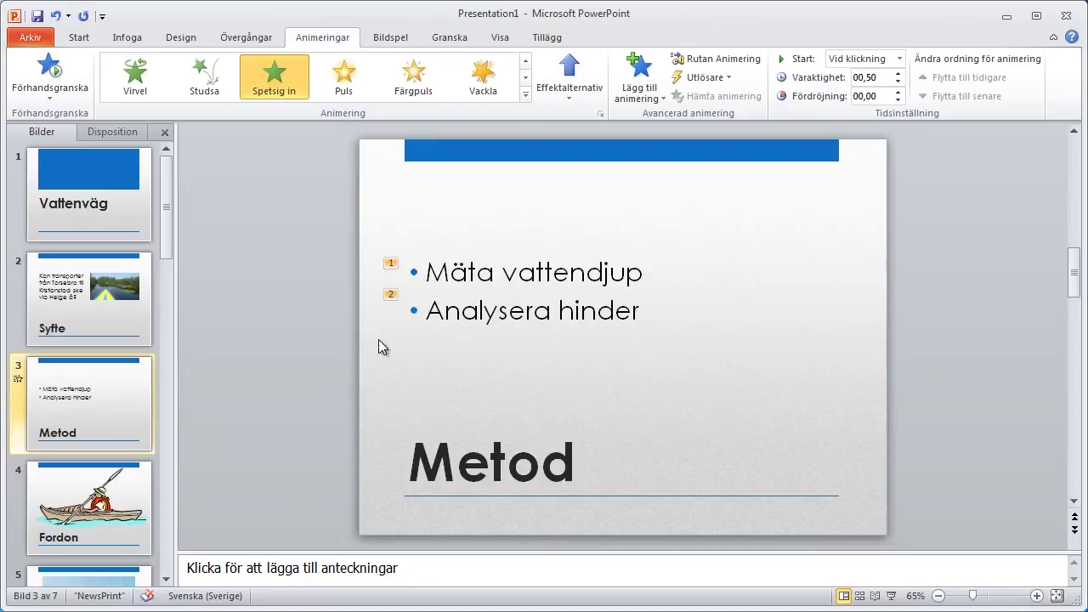
{"action": "left_click", "coordinate": [57, 72]}
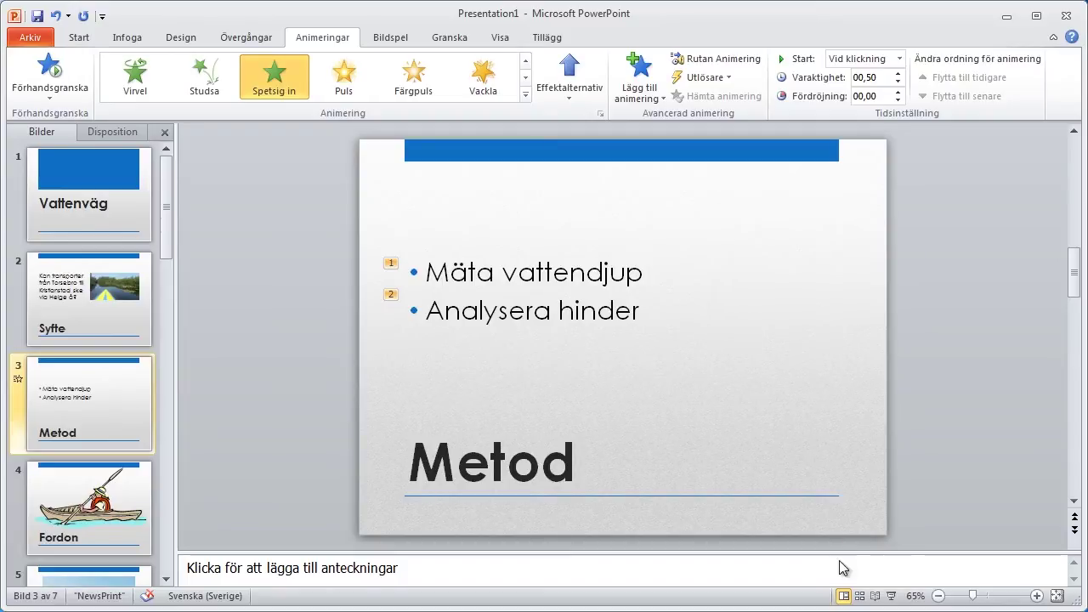
{"action": "left_click", "coordinate": [891, 596]}
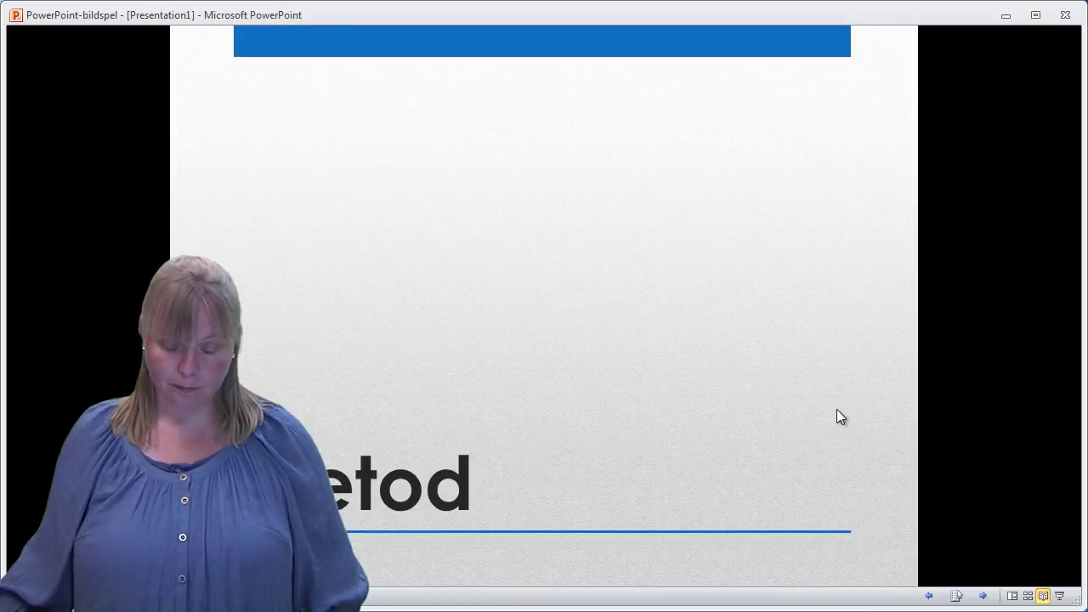
{"action": "left_click", "coordinate": [836, 414]}
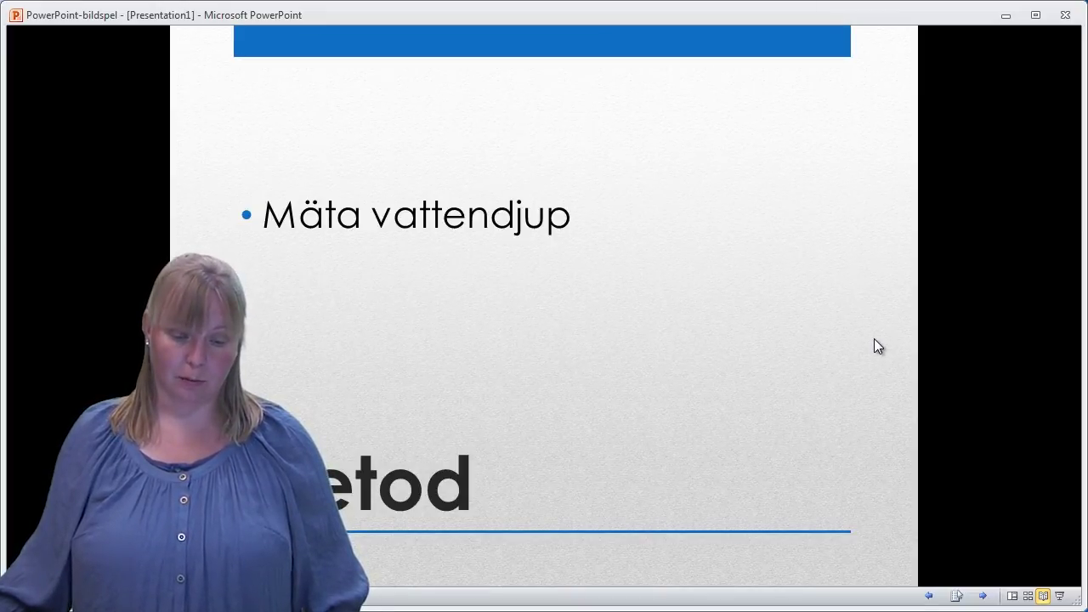
{"action": "left_click", "coordinate": [873, 338]}
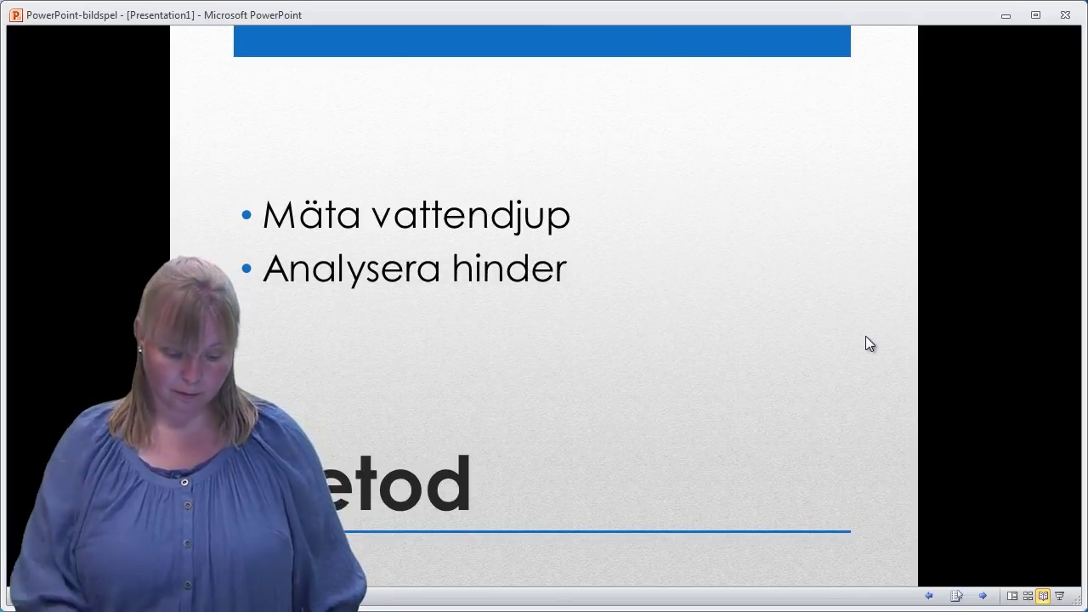
{"action": "key", "text": "Escape"}
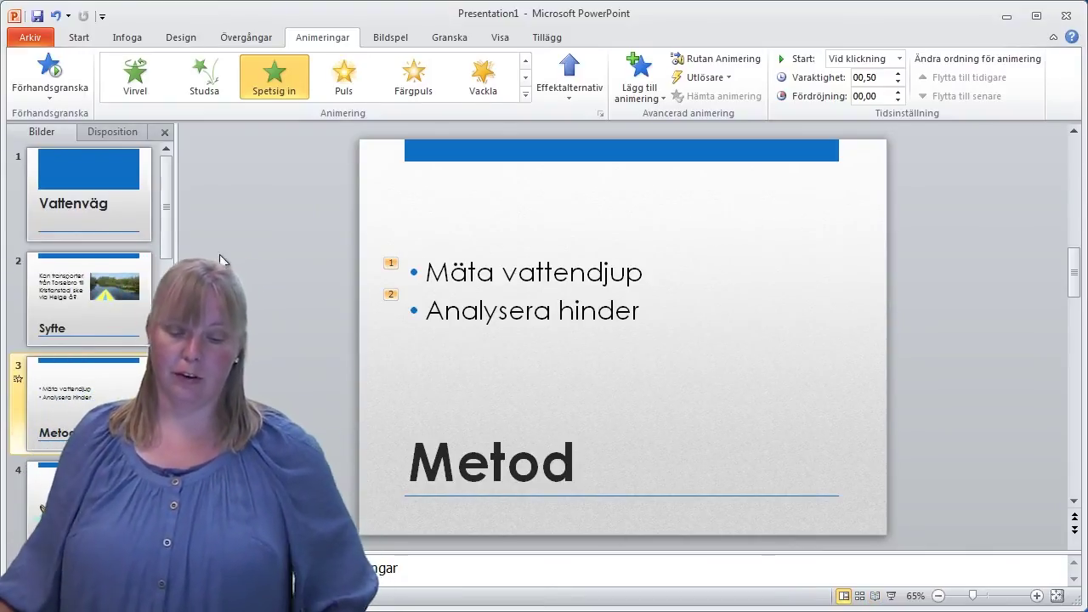
- Try the Svep, Dela and Visa transitions on the Metod slide, ending with Linjer
{"action": "left_click", "coordinate": [255, 40]}
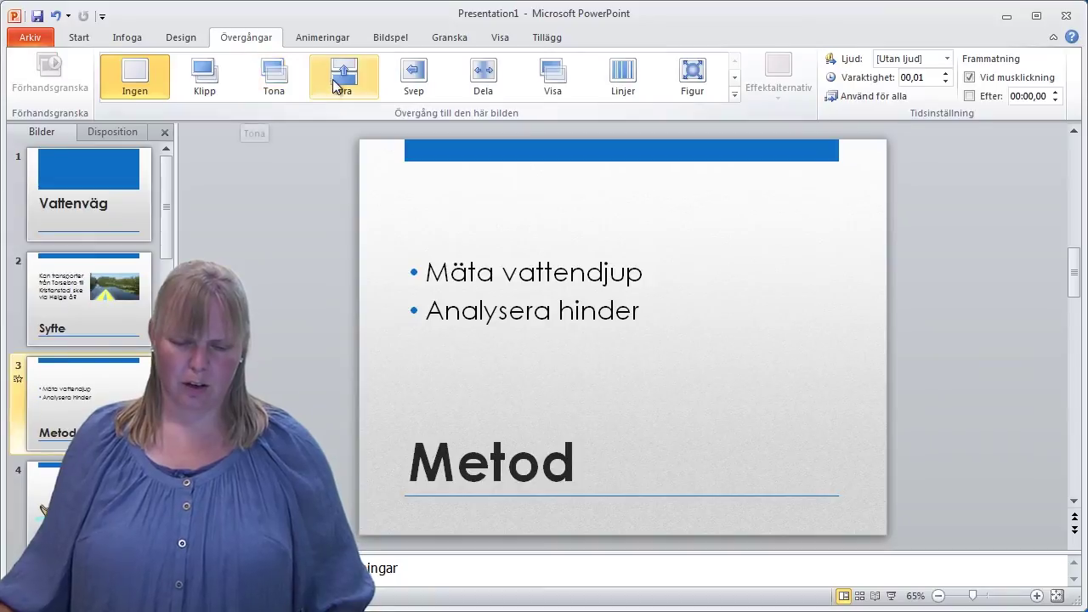
{"action": "left_click", "coordinate": [413, 82]}
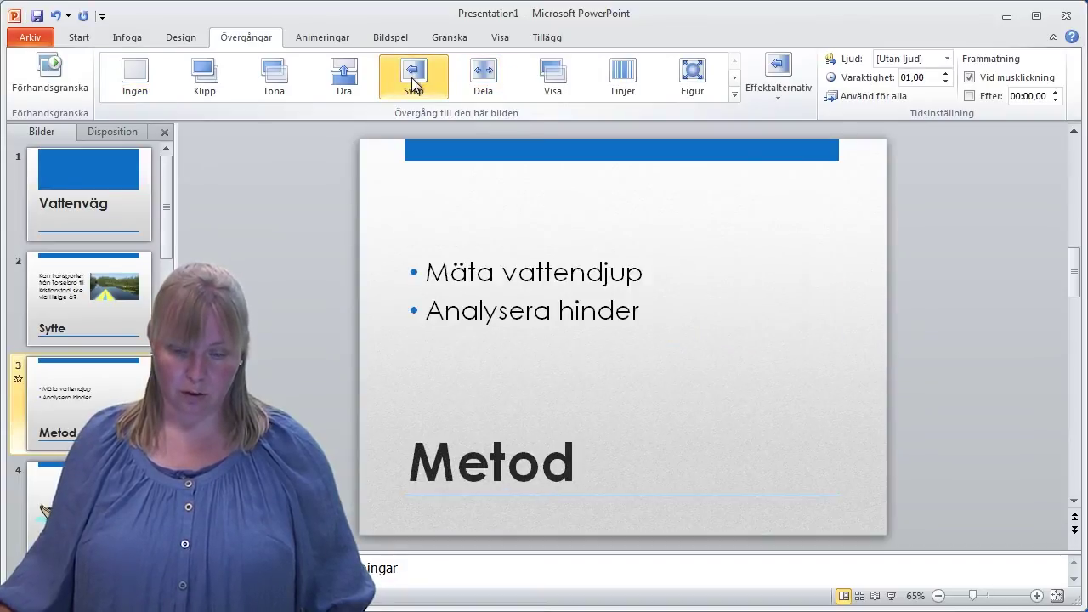
{"action": "left_click", "coordinate": [476, 86]}
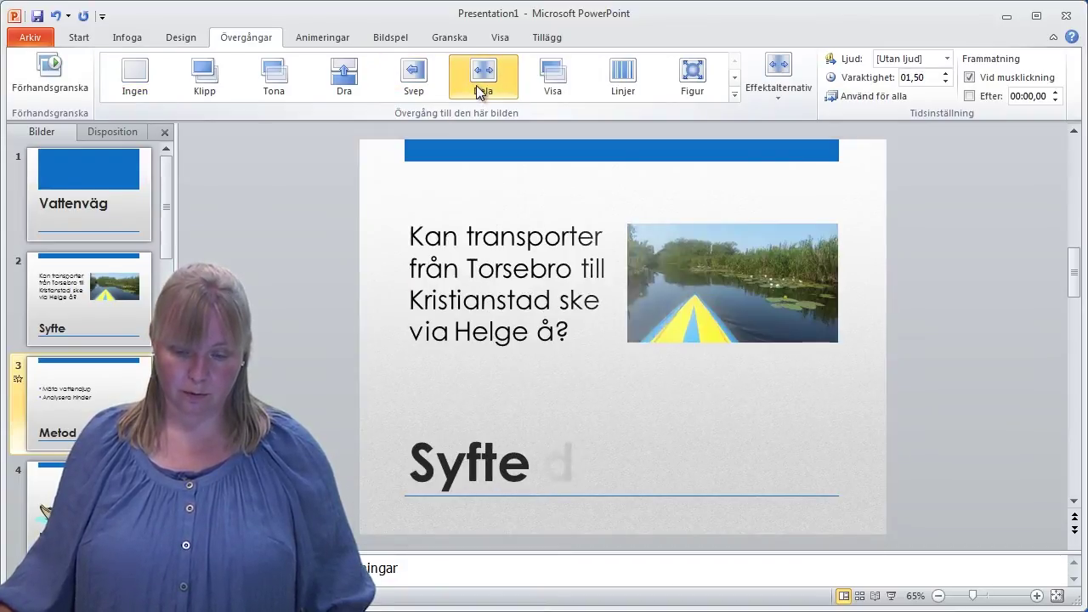
{"action": "left_click", "coordinate": [552, 92]}
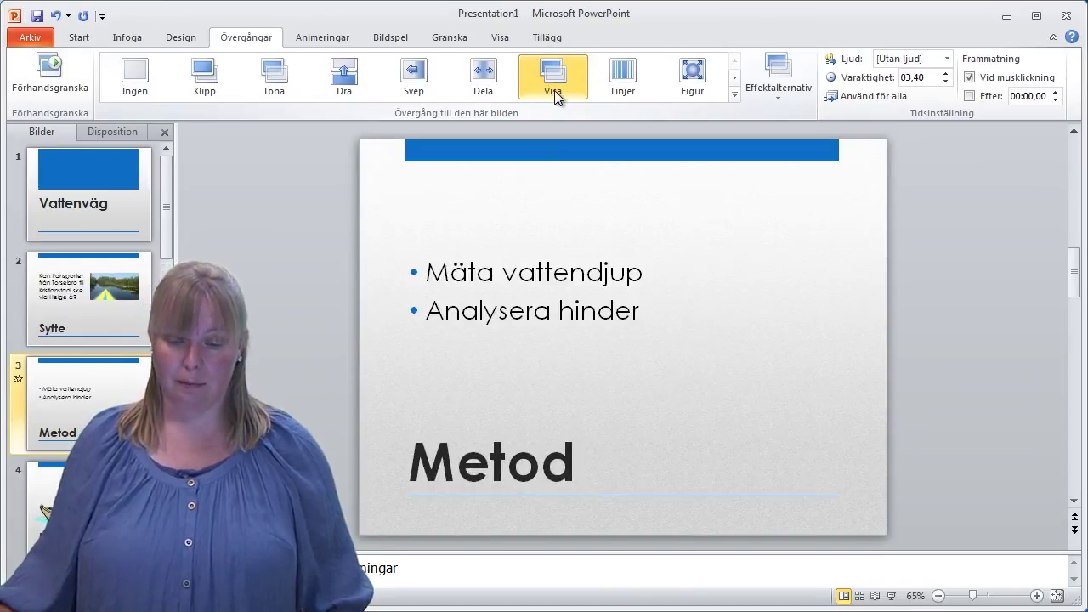
{"action": "left_click", "coordinate": [622, 91]}
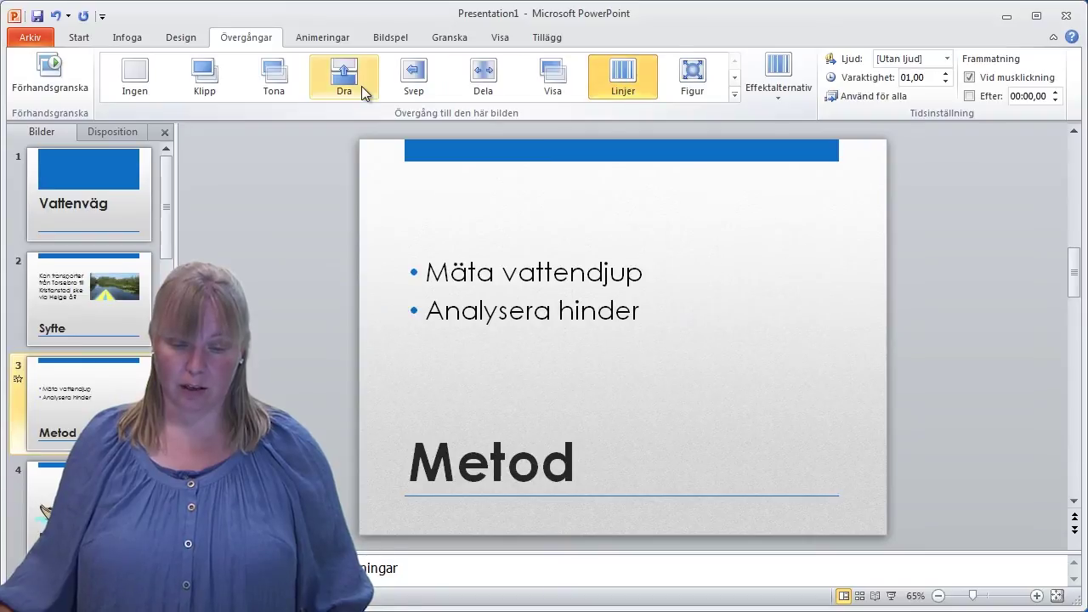
- Replace the transition with Dra coming from the right and apply it to all slides
{"action": "left_click", "coordinate": [136, 83]}
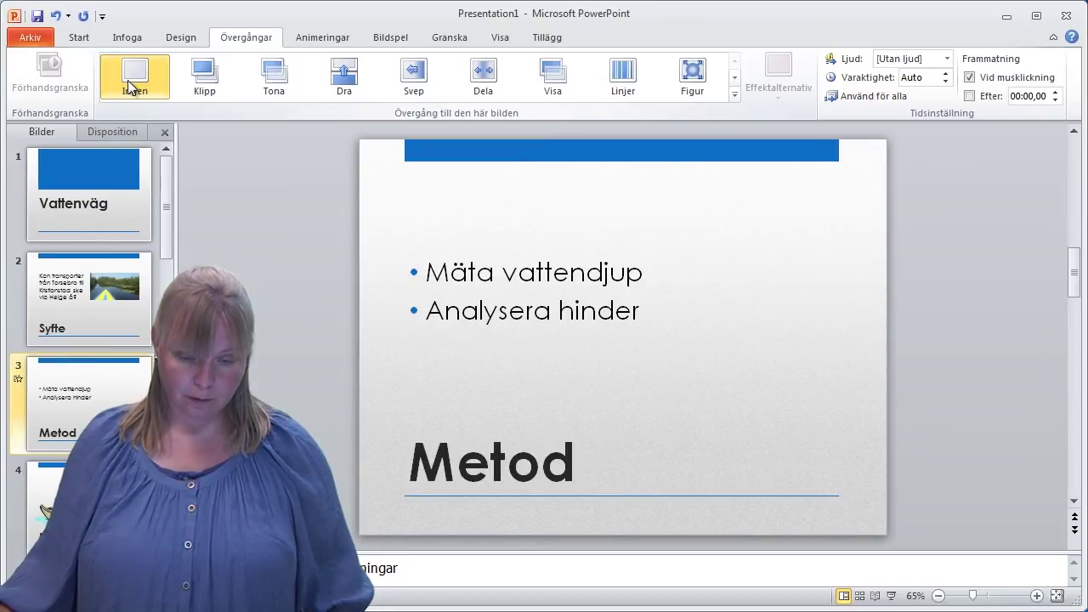
{"action": "left_click", "coordinate": [340, 84]}
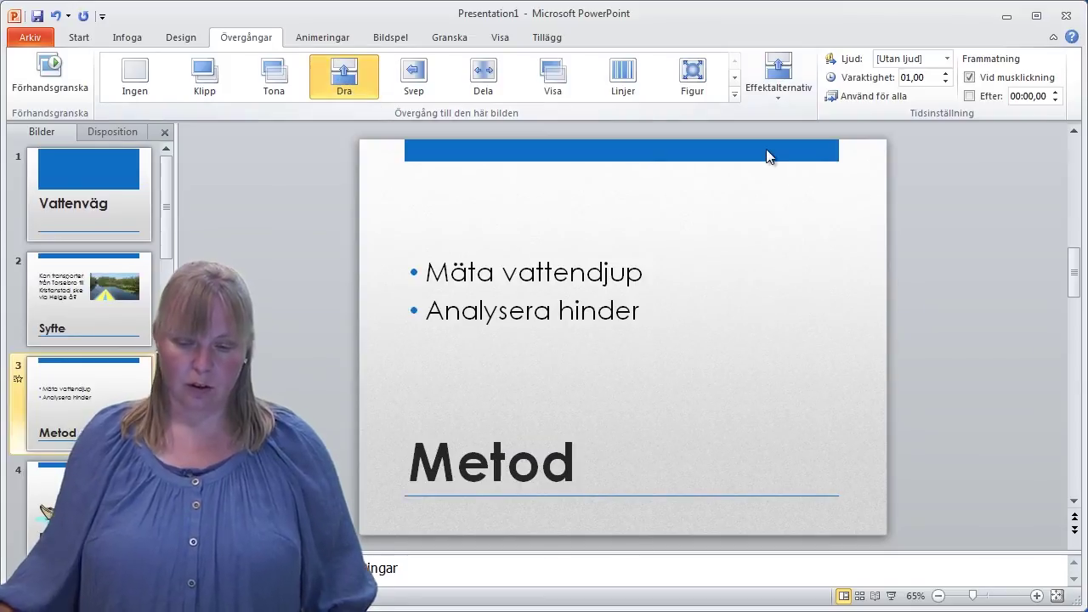
{"action": "left_click", "coordinate": [771, 102]}
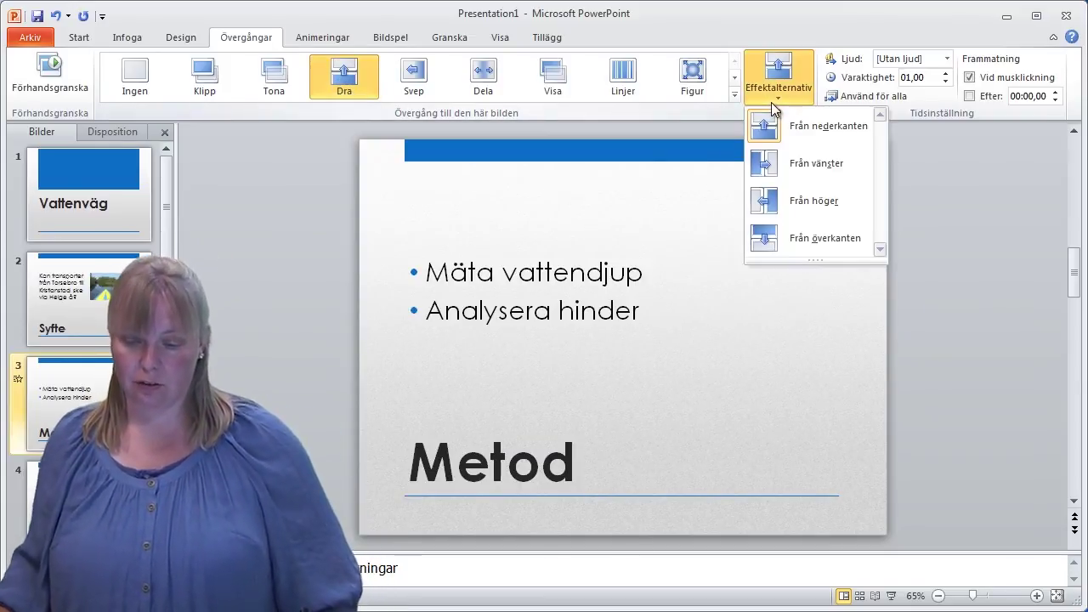
{"action": "left_click", "coordinate": [767, 199]}
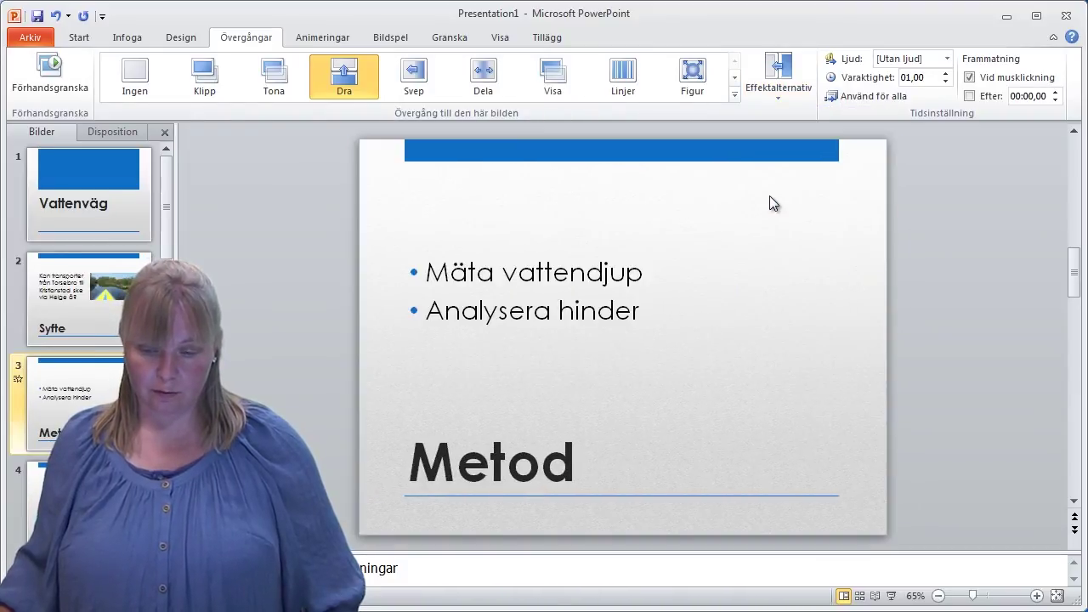
{"action": "left_click", "coordinate": [863, 98]}
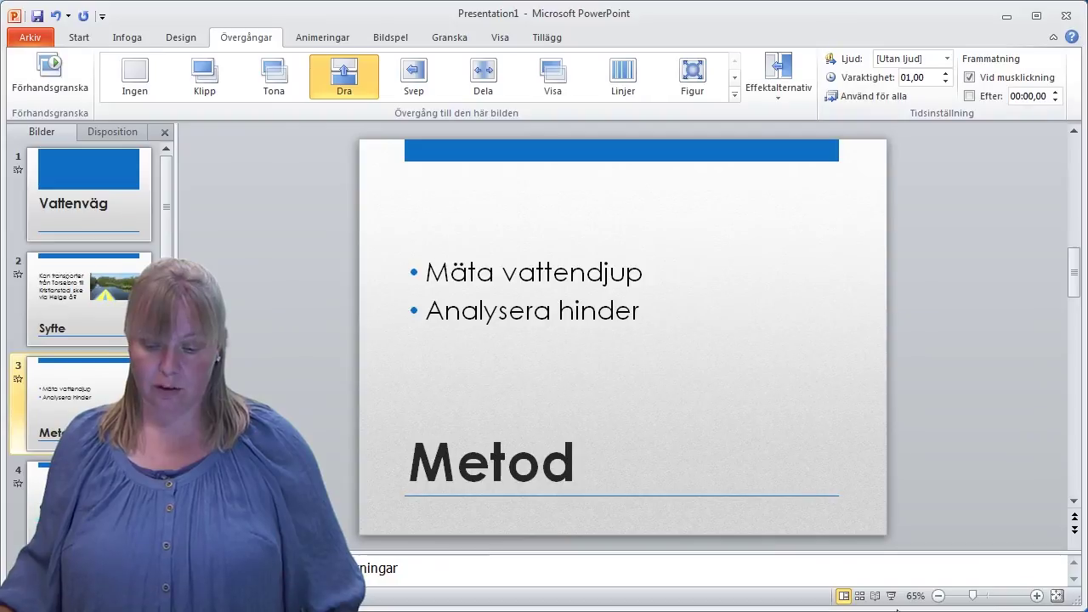
{"action": "left_click", "coordinate": [102, 217]}
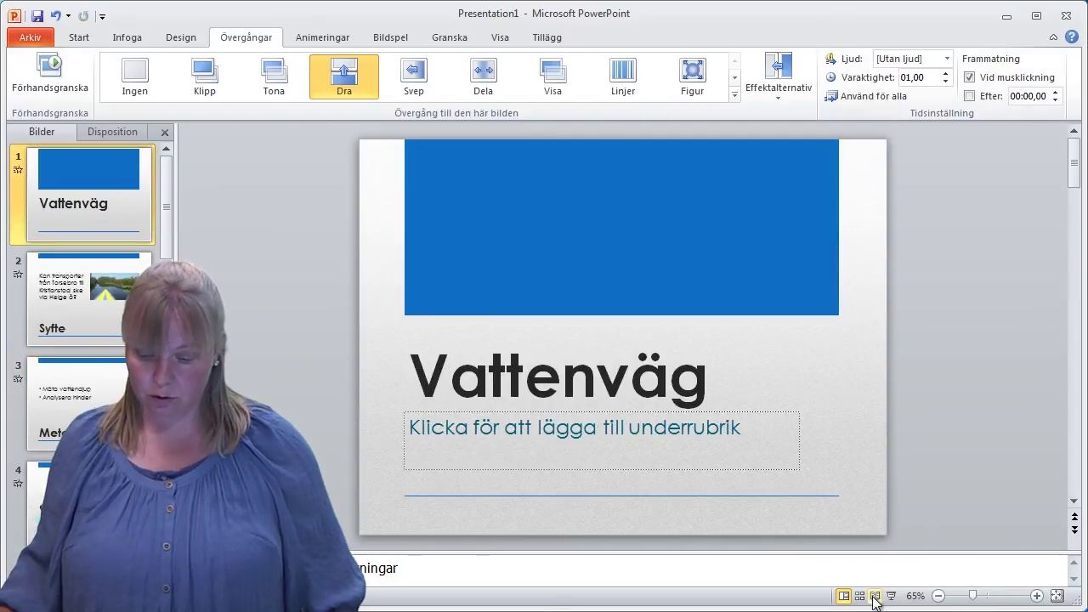
{"action": "left_click", "coordinate": [878, 597]}
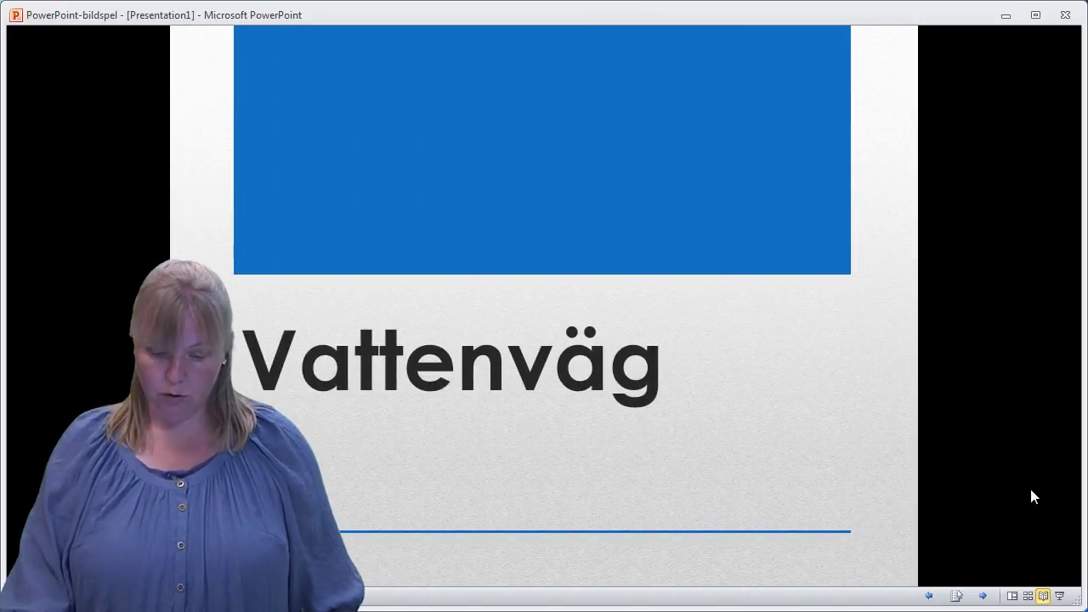
{"action": "left_click", "coordinate": [1031, 491]}
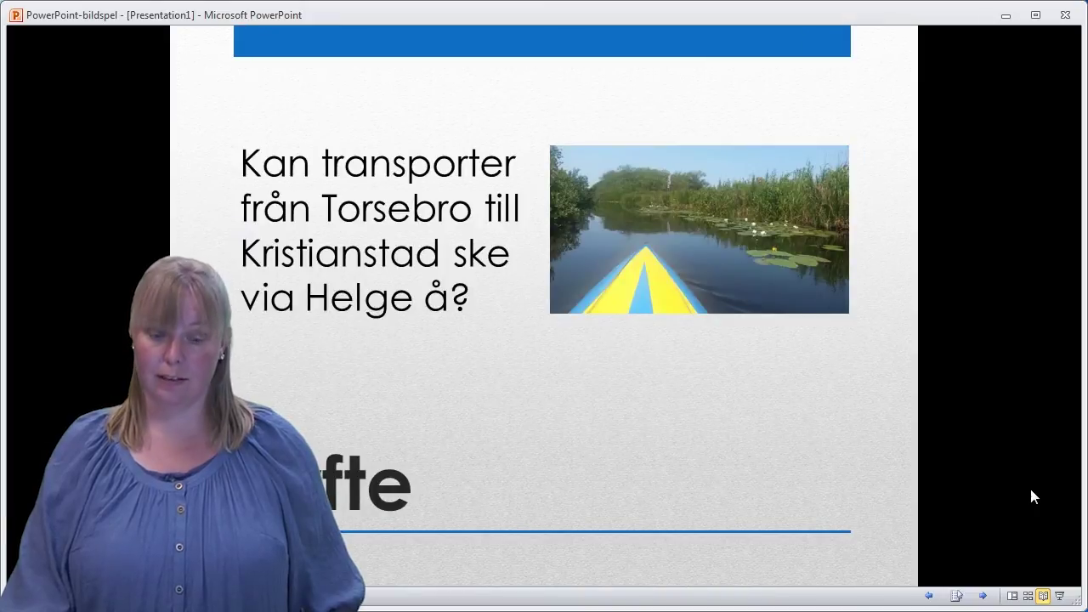
{"action": "left_click", "coordinate": [1031, 491]}
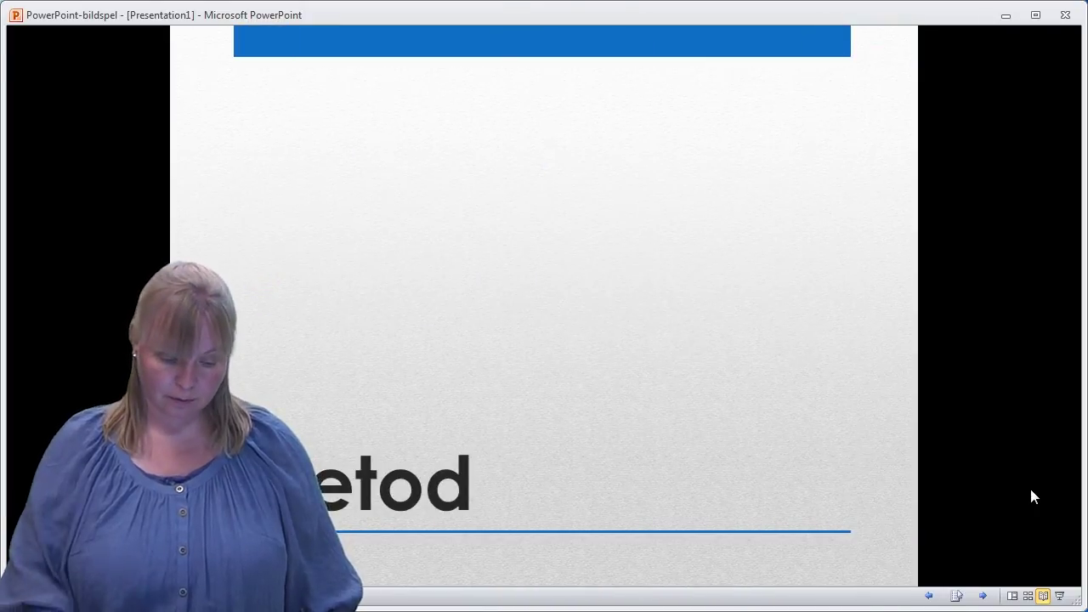
{"action": "key", "text": "Escape"}
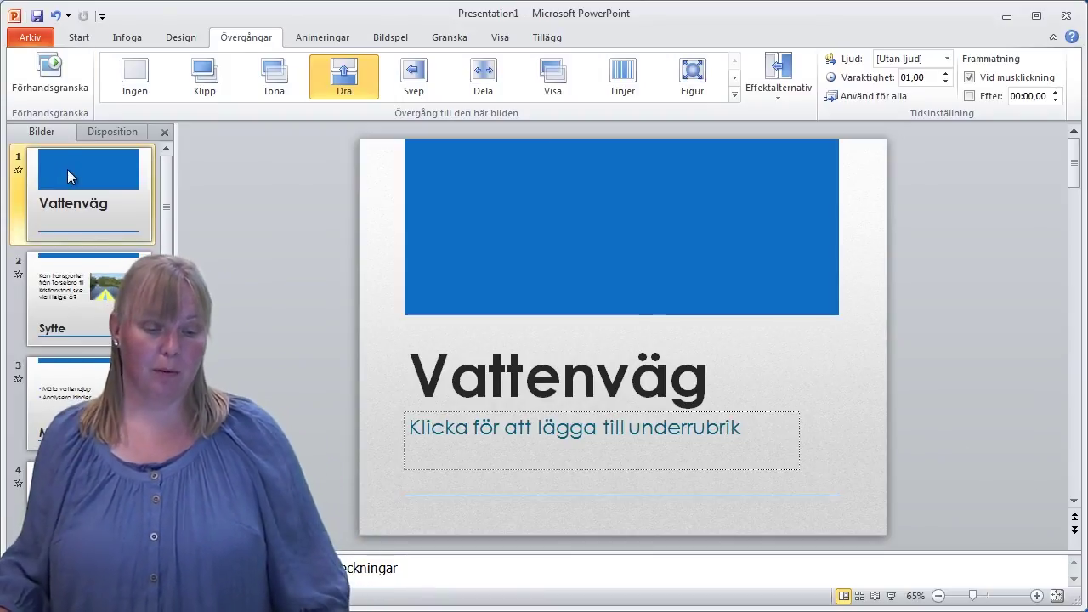
- Set the Vattenväg title slide's transition to Ingen and apply it with Använd för alla
{"action": "left_click", "coordinate": [141, 82]}
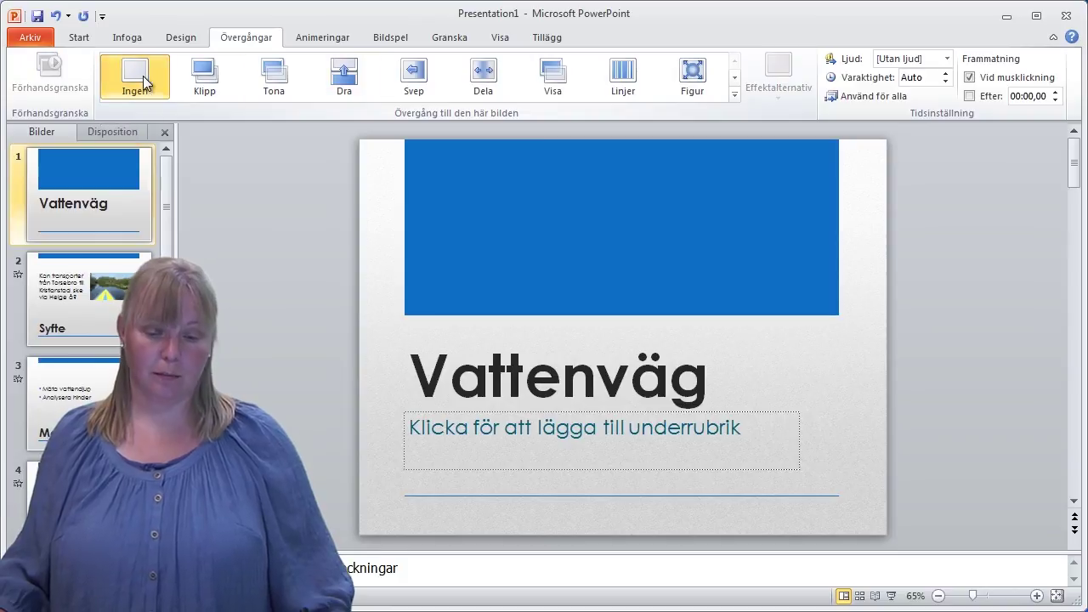
{"action": "left_click", "coordinate": [849, 96]}
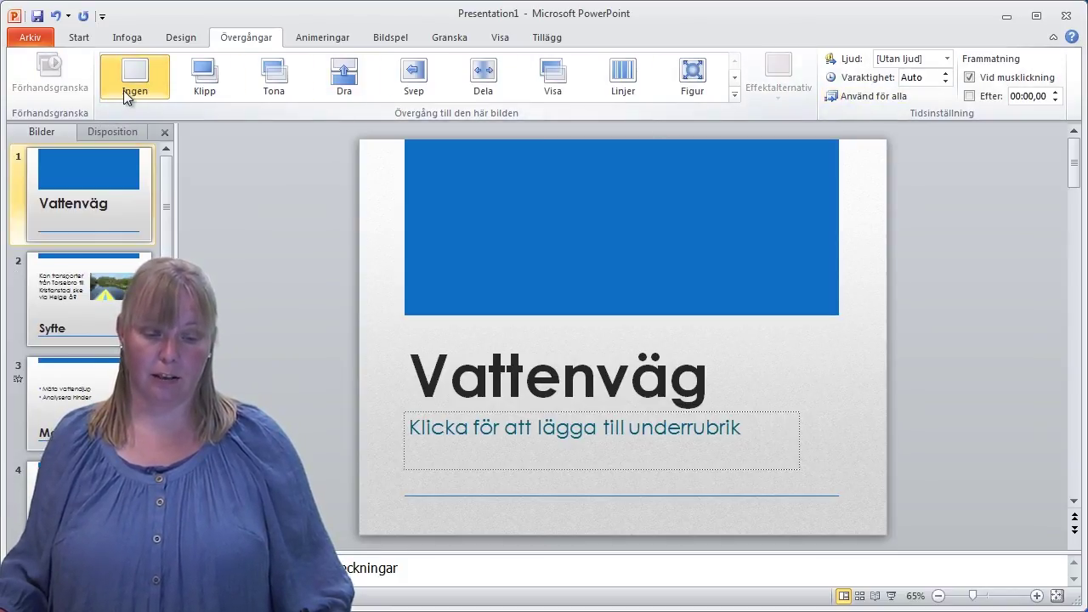